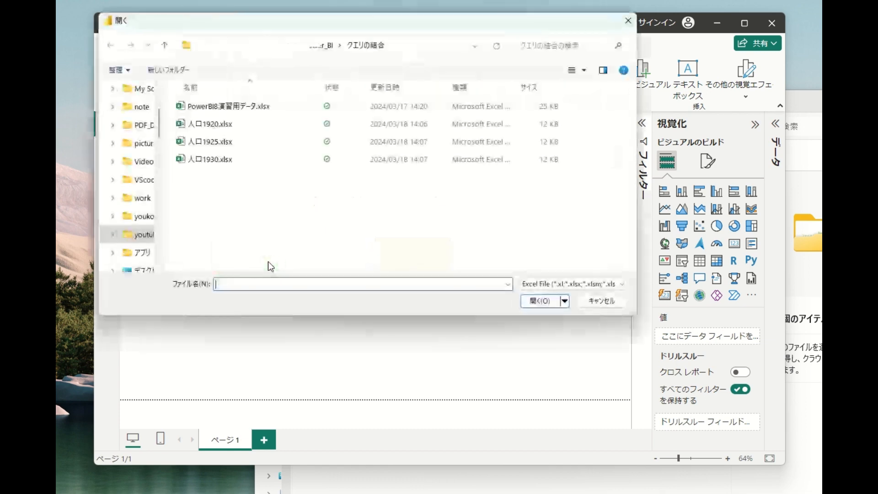
Load Sheet1 of the workbook 人口1920.xlsx into the report and select the loaded table.
left_click(225, 128)
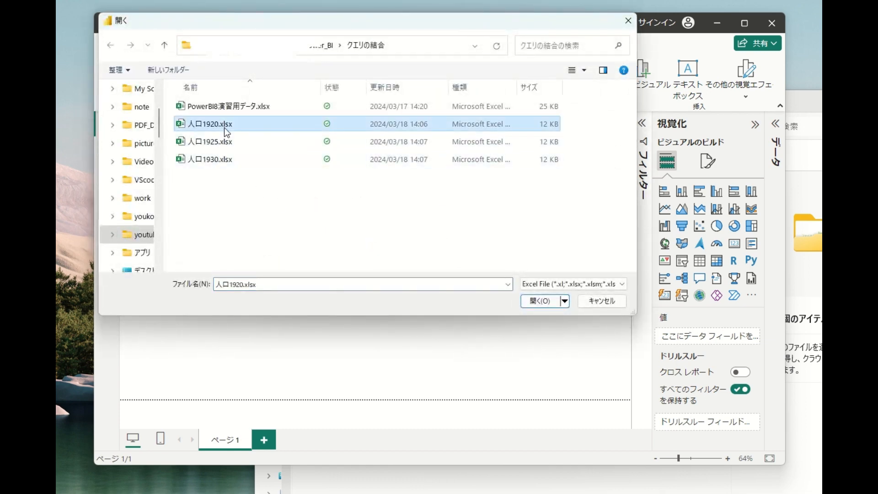
left_click(546, 301)
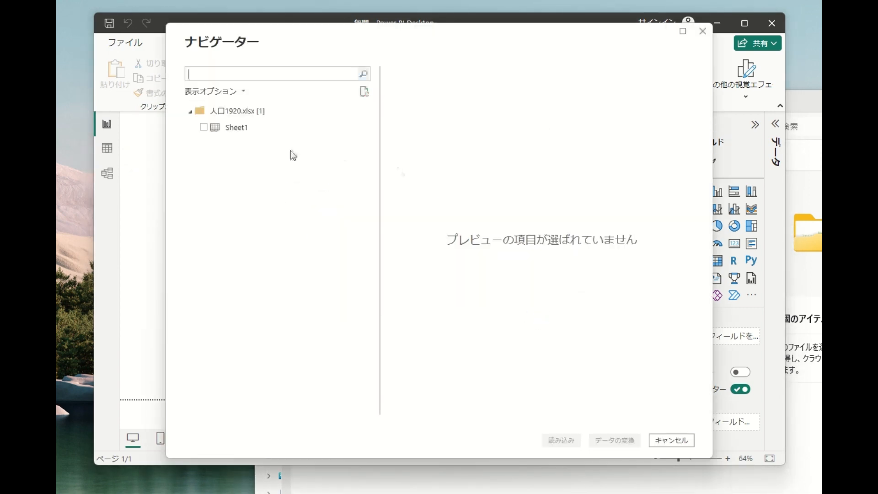
left_click(239, 129)
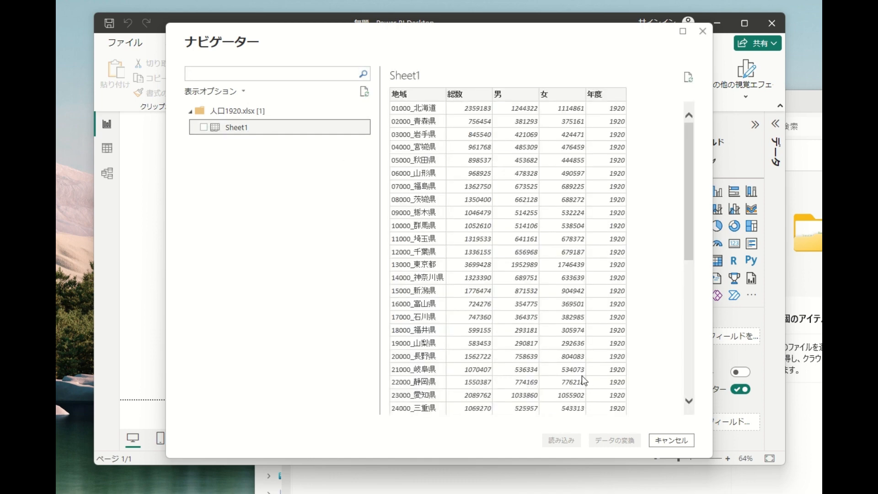
left_click(204, 127)
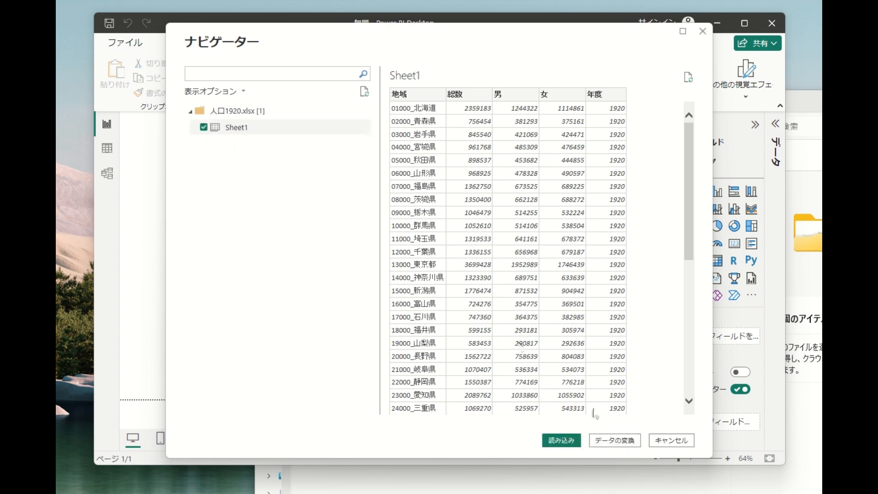
left_click(568, 445)
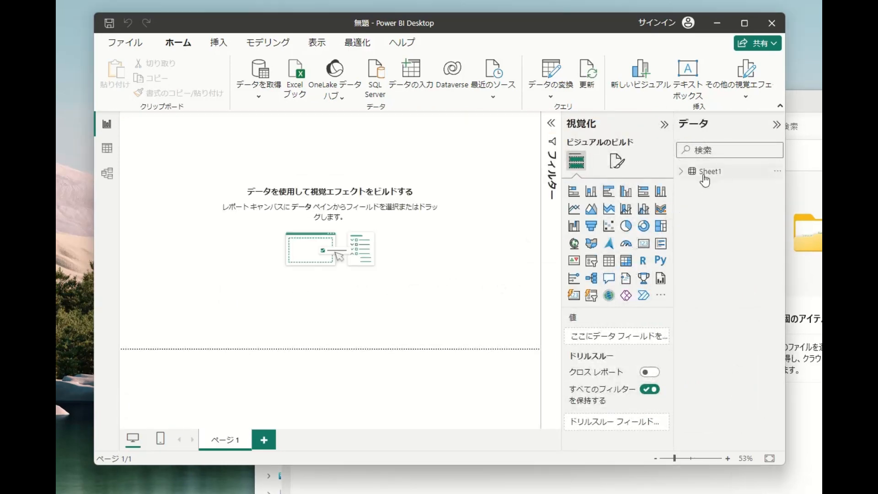
left_click(691, 177)
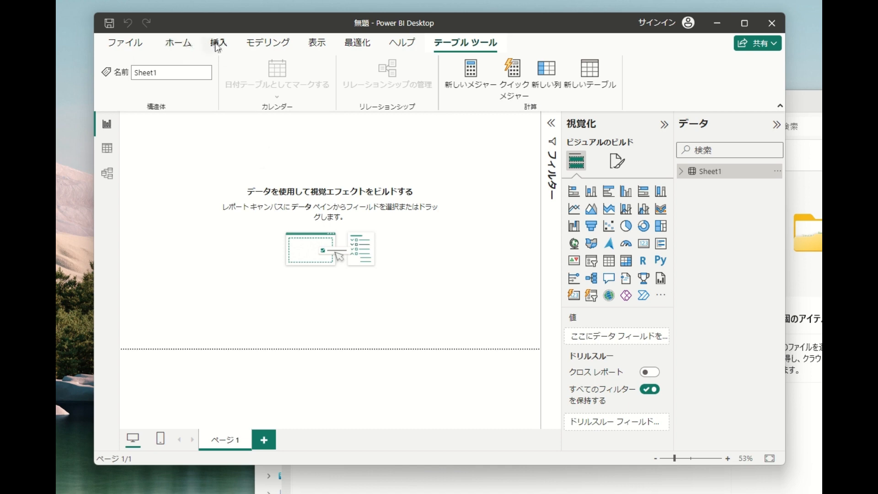
Import the Excel workbook 人口1925.xlsx and load its Sheet1 into the report.
left_click(185, 48)
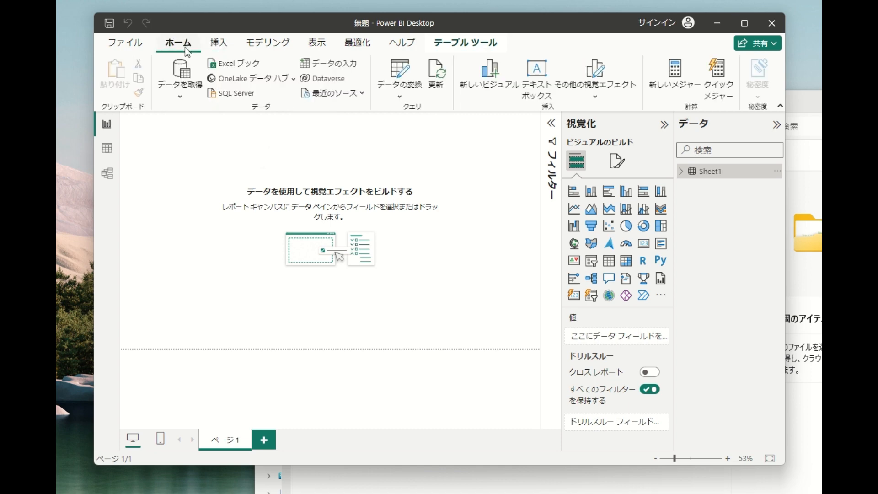
left_click(185, 92)
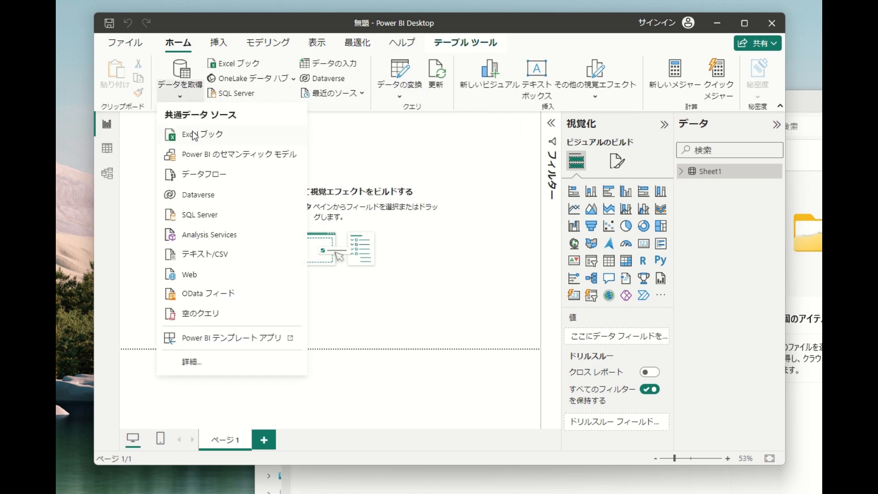
left_click(196, 135)
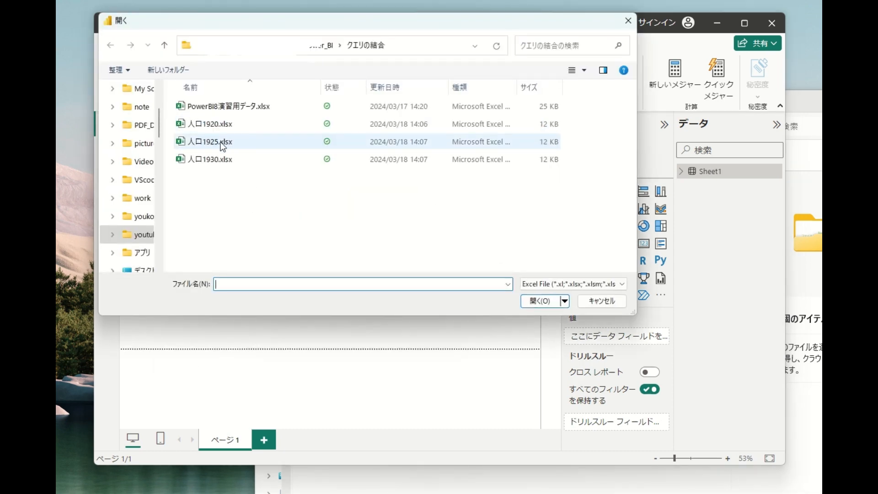
left_click(222, 143)
left_click(540, 301)
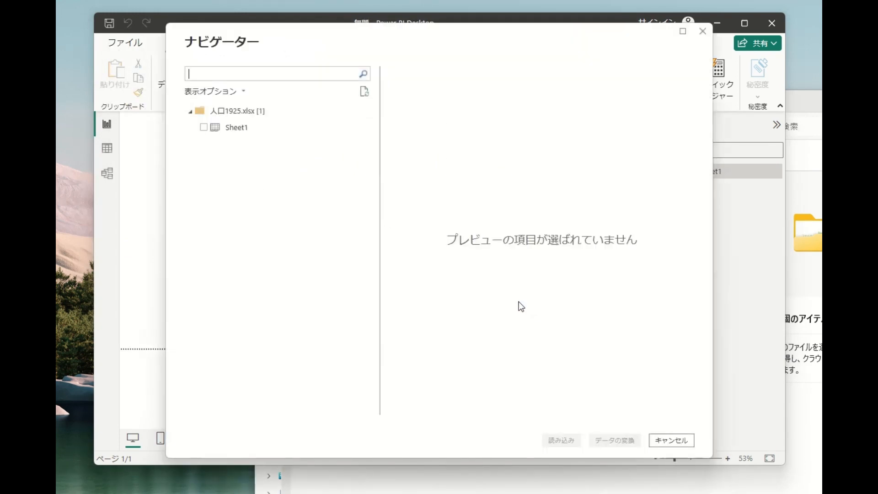
left_click(238, 130)
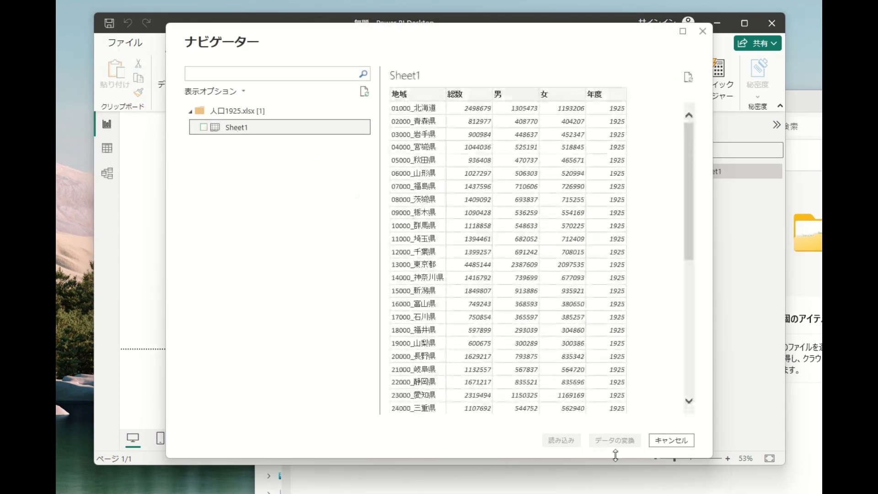
left_click(204, 127)
left_click(566, 440)
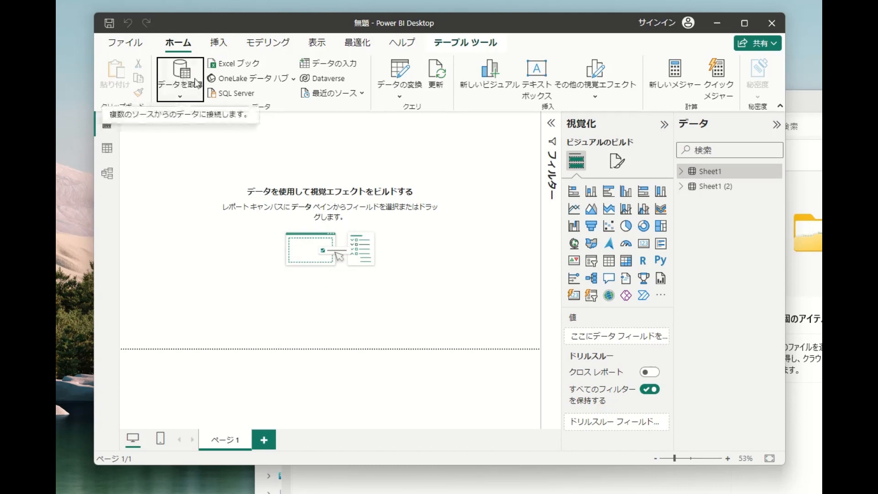
Import the Excel workbook 人口1930.xlsx and load its Sheet1 into the report.
left_click(229, 68)
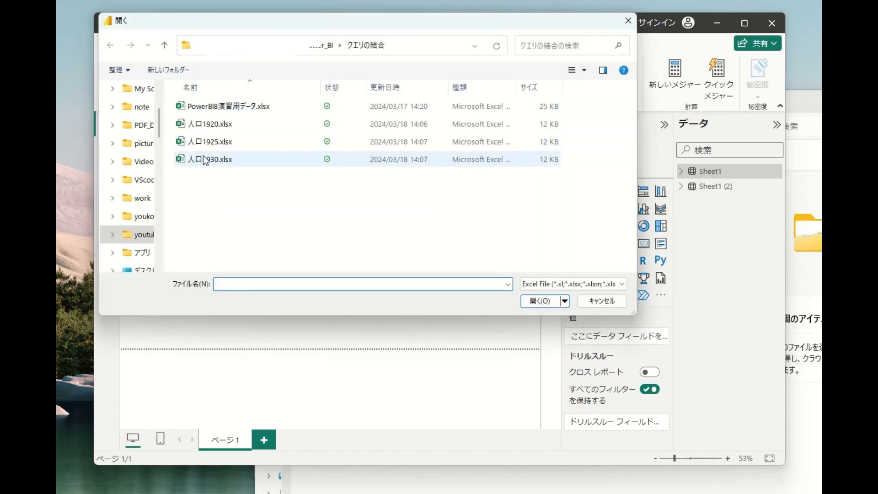
left_click(203, 161)
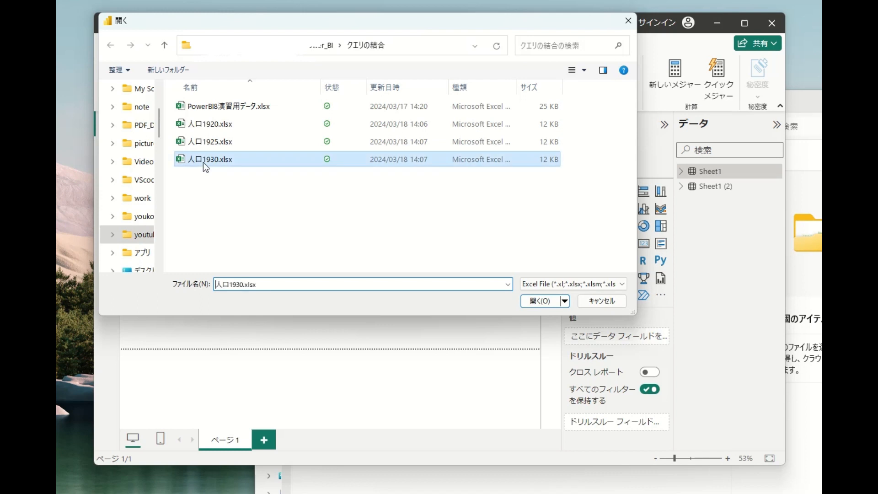
left_click(551, 301)
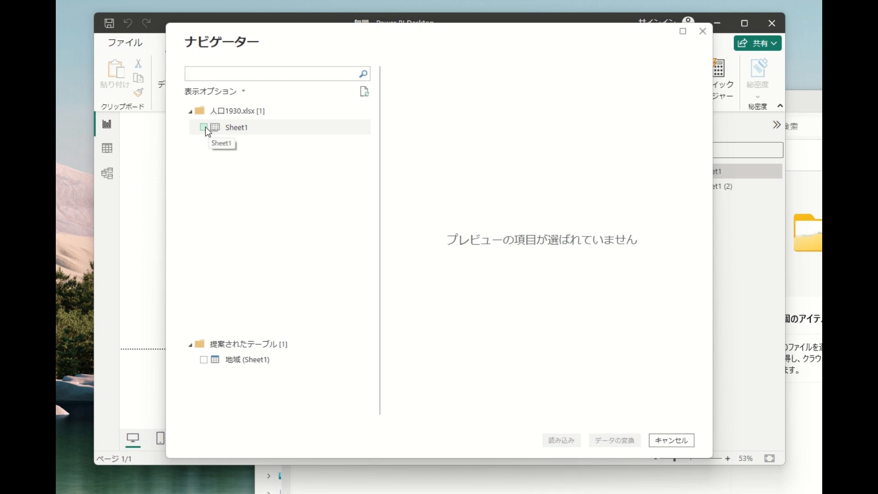
left_click(204, 128)
left_click(561, 442)
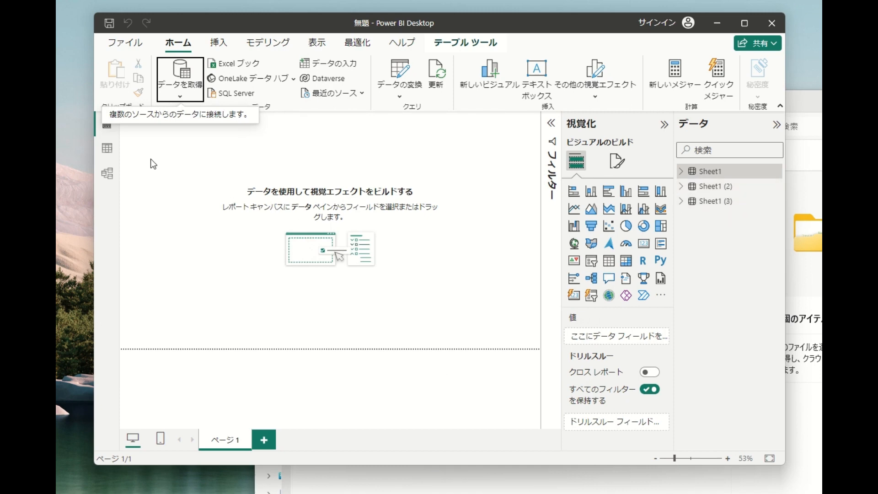
Examine the data of the tables Sheet1 (2) and Sheet1 (3) in the table view.
left_click(108, 149)
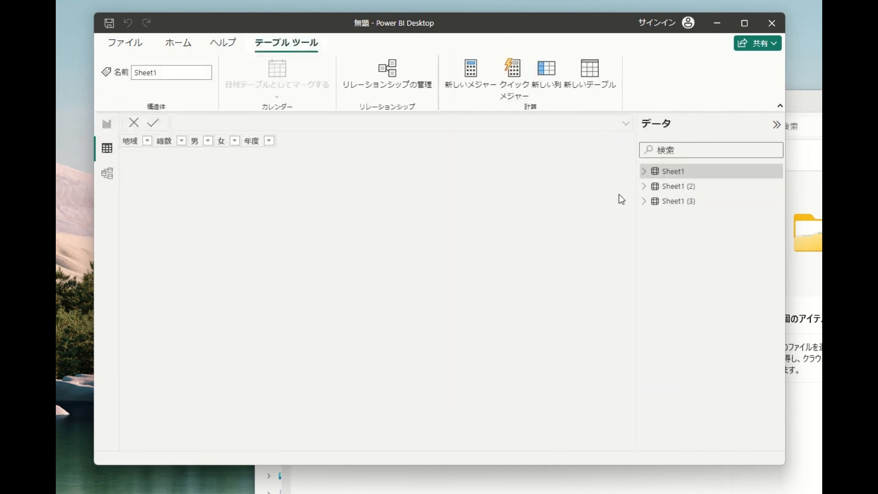
left_click(687, 188)
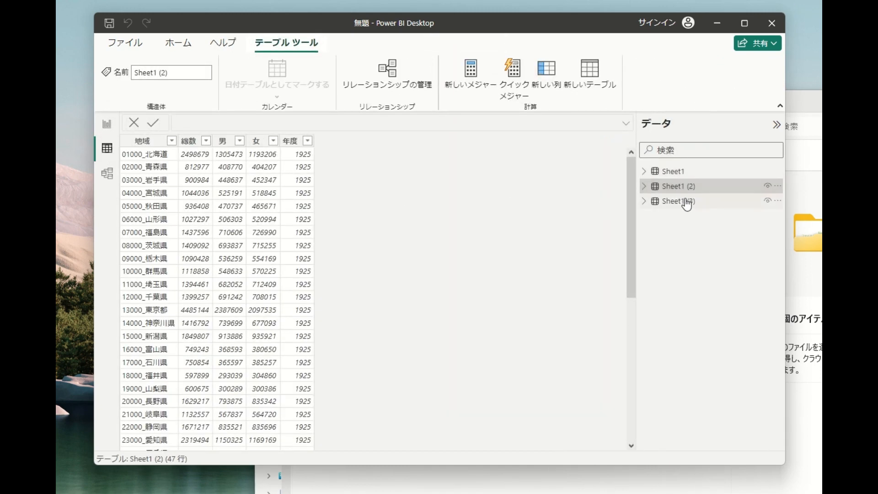
left_click(686, 202)
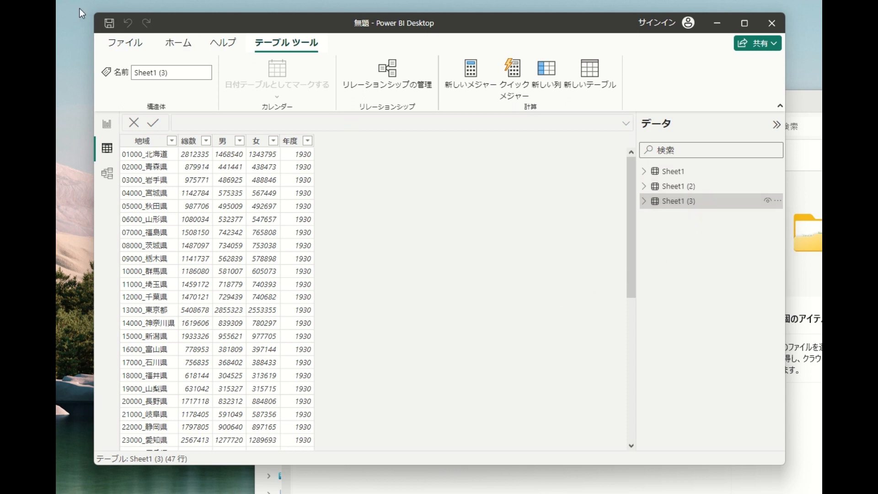
Open the loaded tables in the Power Query Editor for data transformation.
left_click(179, 44)
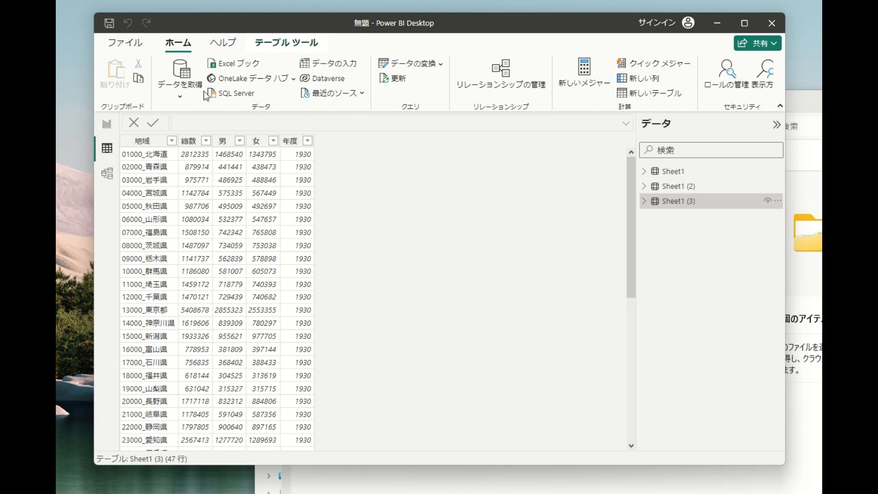
left_click(395, 67)
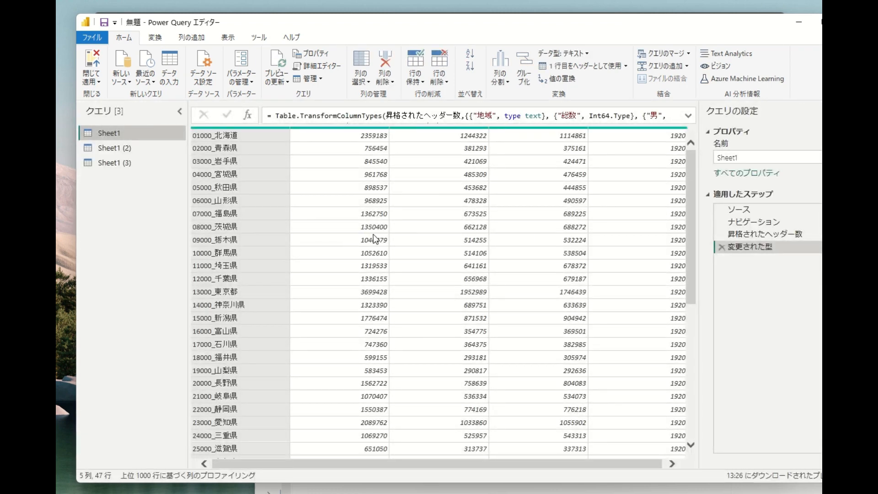
key("super+plus")
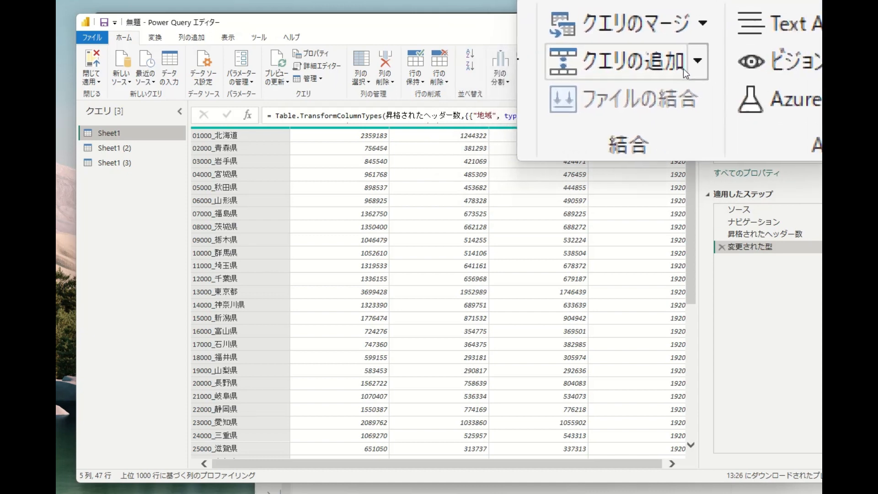
Append Sheet1, Sheet1 (2) and Sheet1 (3) as a new query, using the option for three or more tables.
left_click(688, 69)
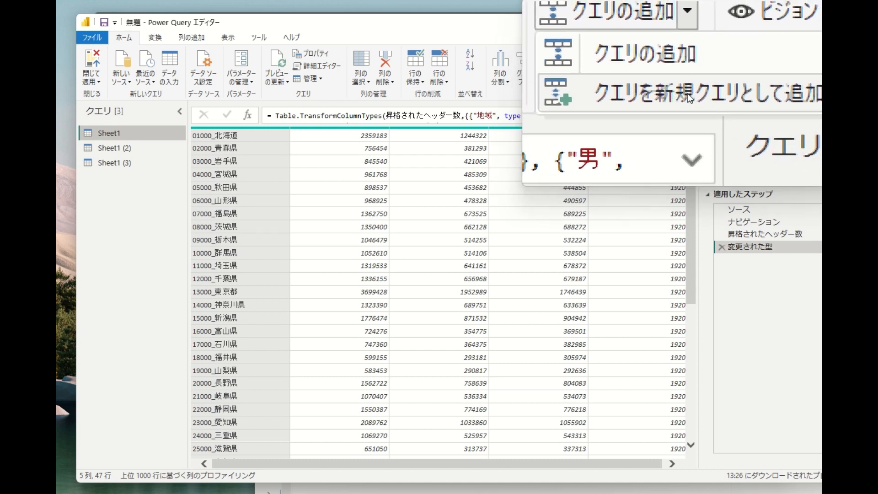
left_click(687, 94)
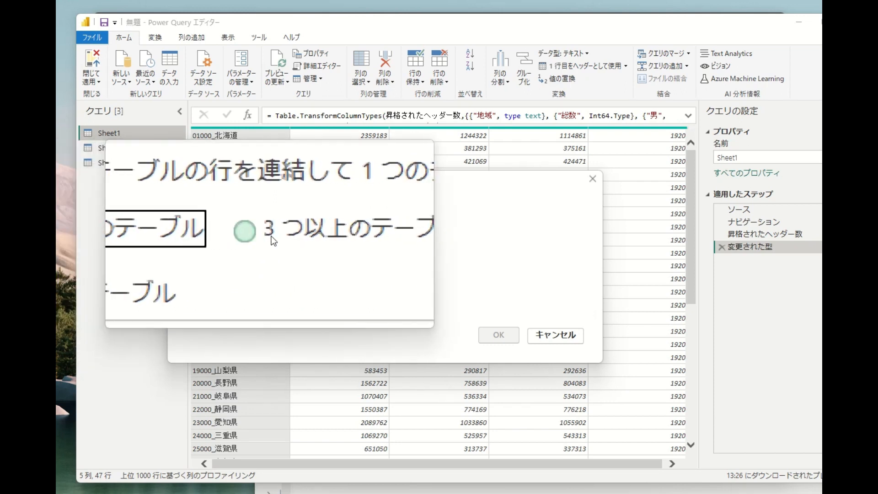
left_click(263, 235)
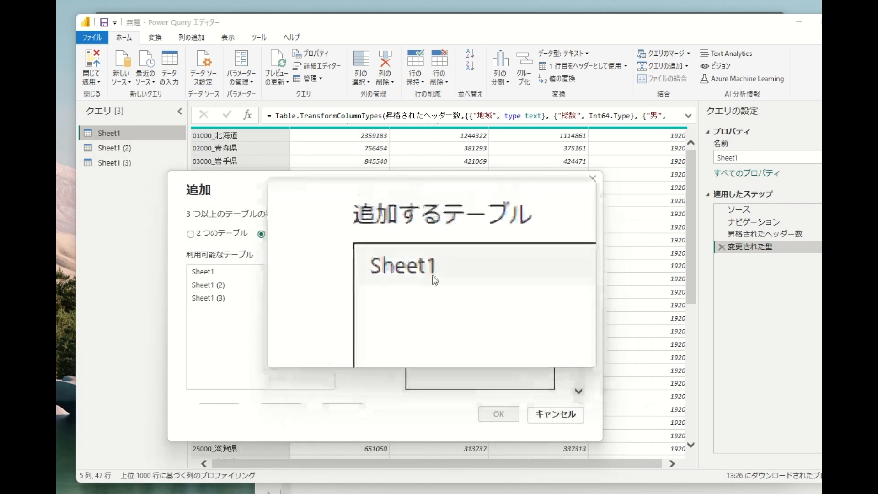
left_click(224, 285)
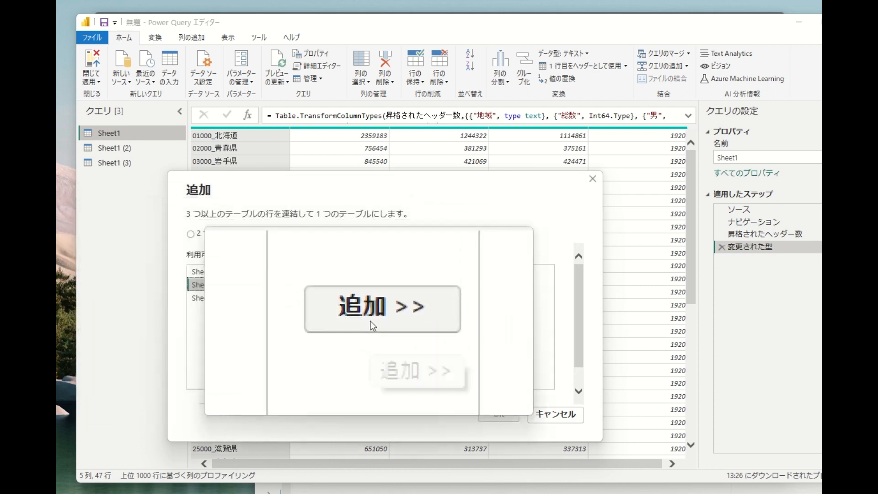
left_click(371, 321)
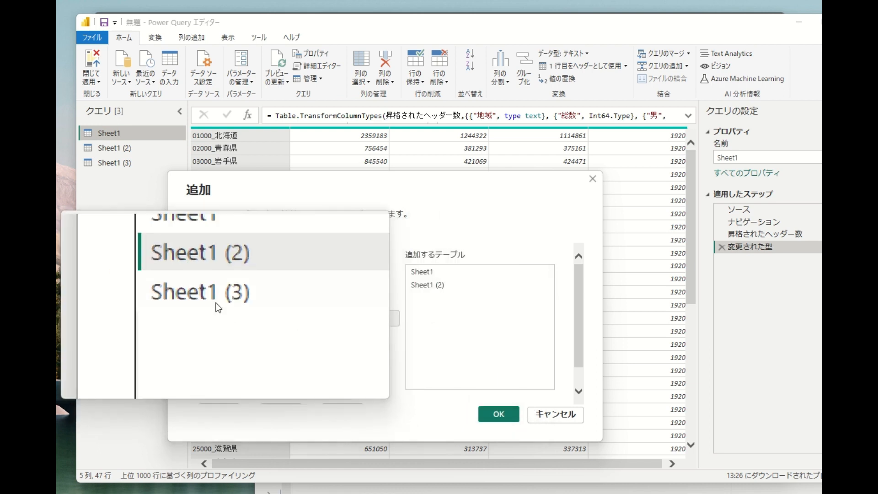
left_click(215, 303)
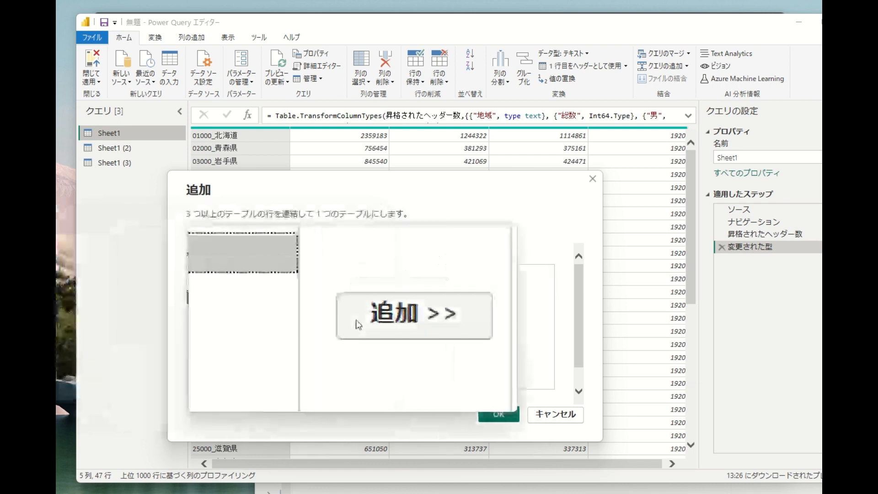
left_click(357, 324)
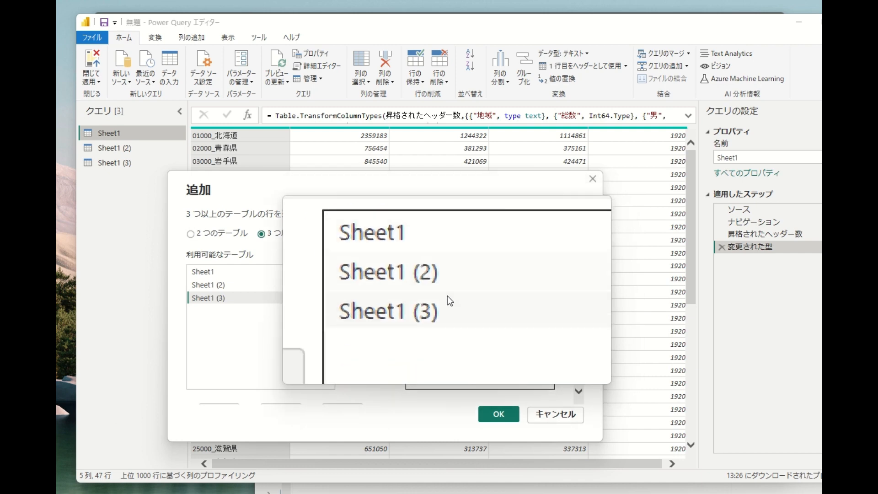
left_click(487, 412)
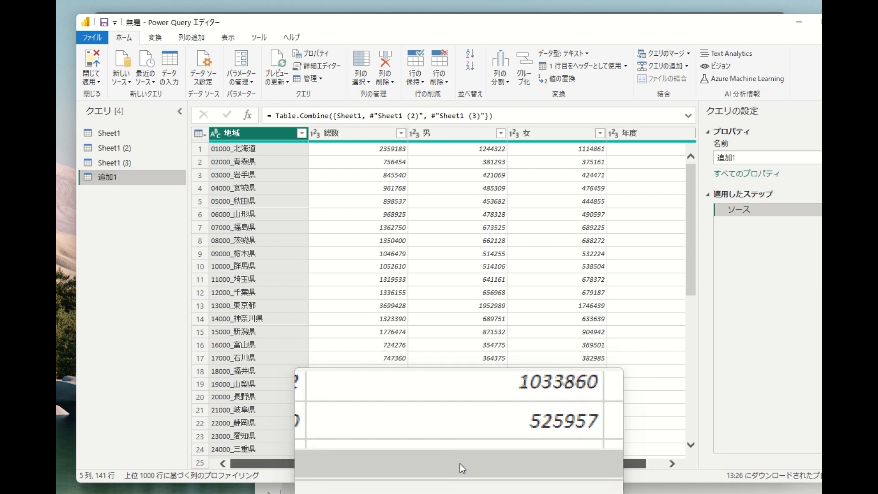
Check the 年度 column throughout the appended query 追加1 and apply the query changes to the report, closing the Power Query Editor.
left_click_drag(460, 462, 533, 462)
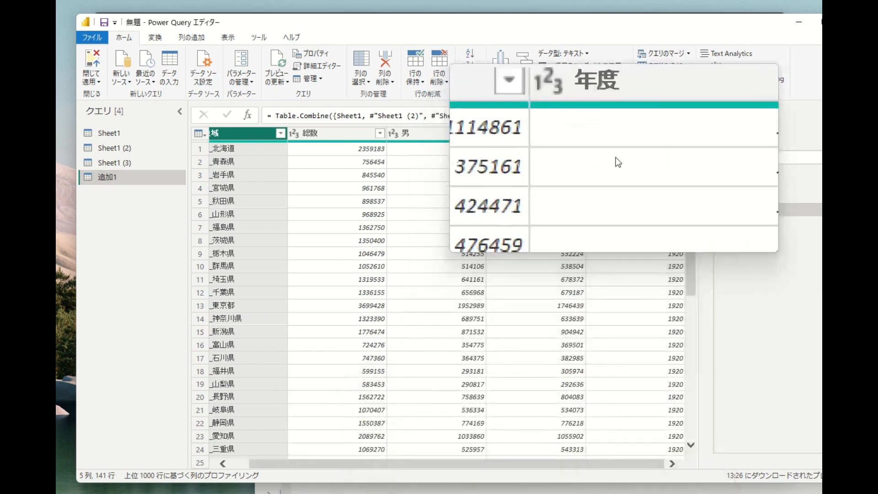
scroll(632, 169, "down", 10)
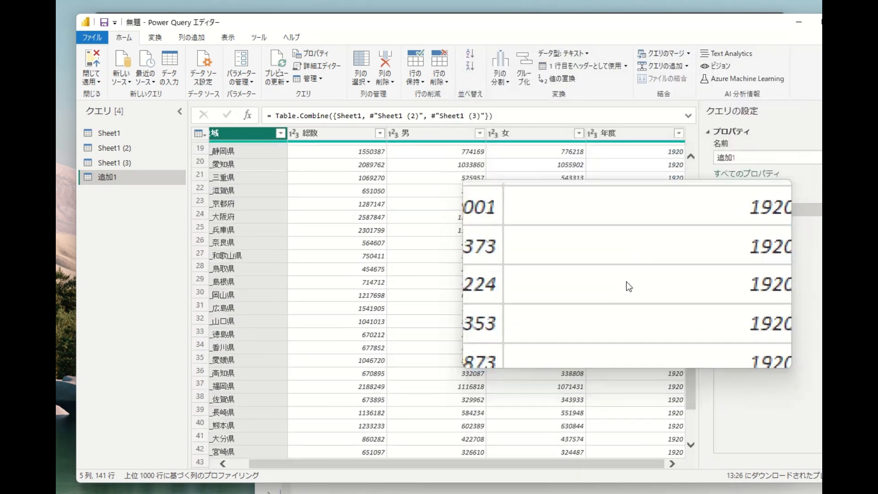
scroll(646, 320, "down", 7)
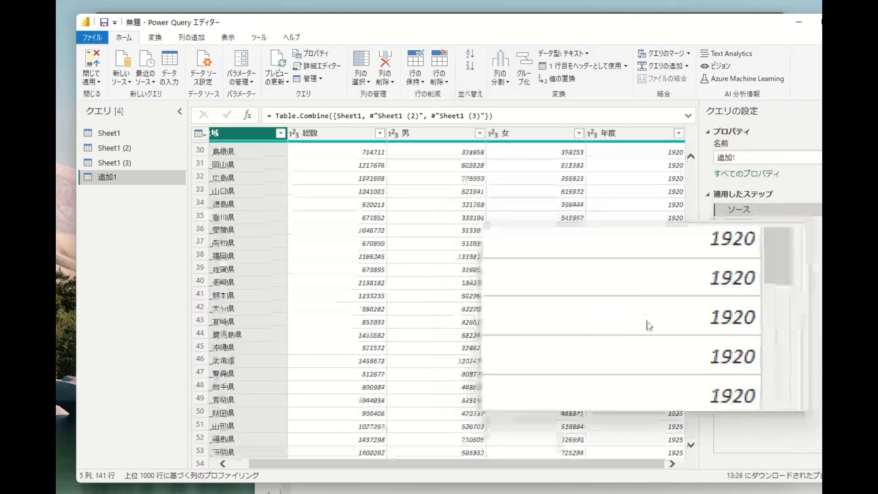
scroll(646, 328, "down", 16)
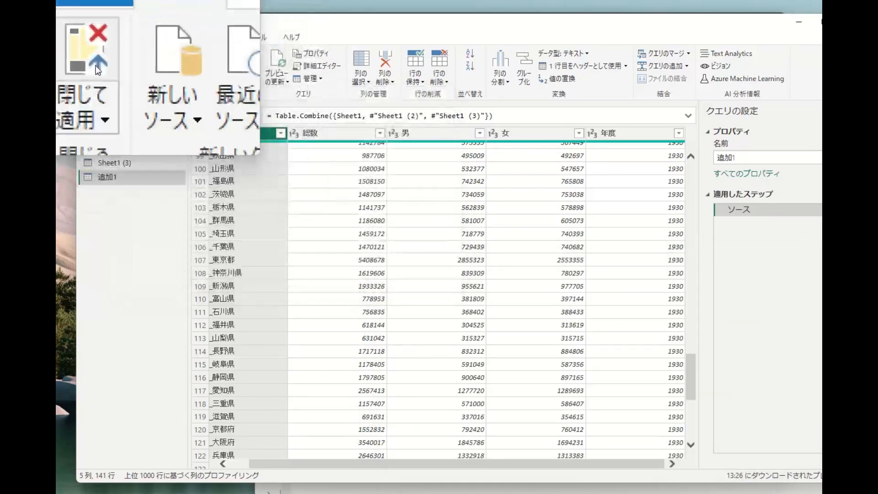
left_click(92, 83)
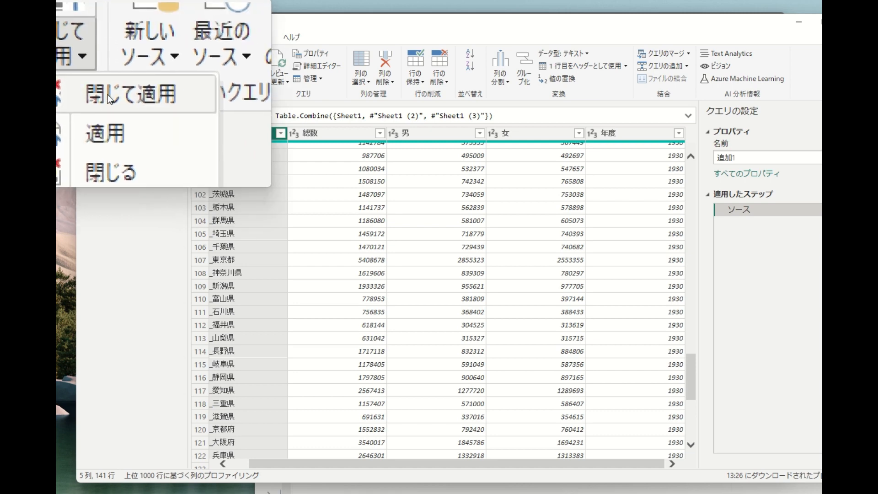
left_click(108, 94)
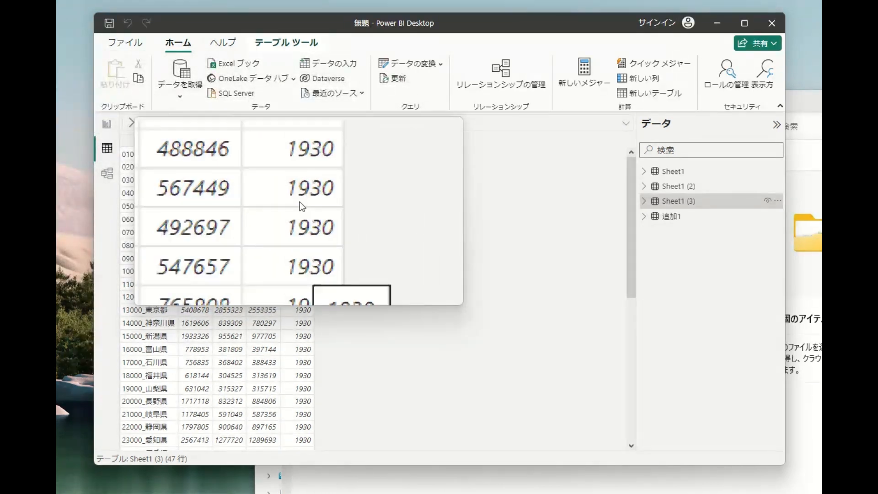
Examine the rows of Sheet1 (3) and of the combined table 追加1, including the 年度 column, in the table view.
scroll(301, 215, "down", 6)
scroll(300, 209, "up", 3)
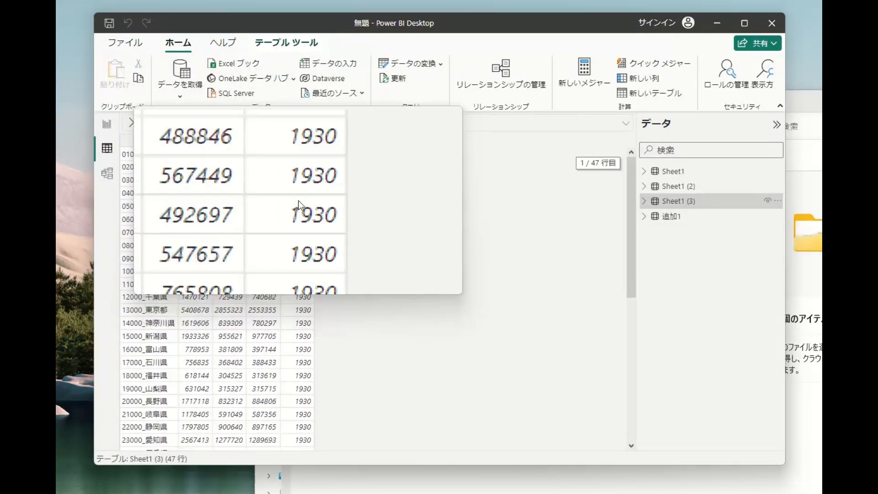
scroll(295, 208, "down", 5)
scroll(291, 230, "down", 1)
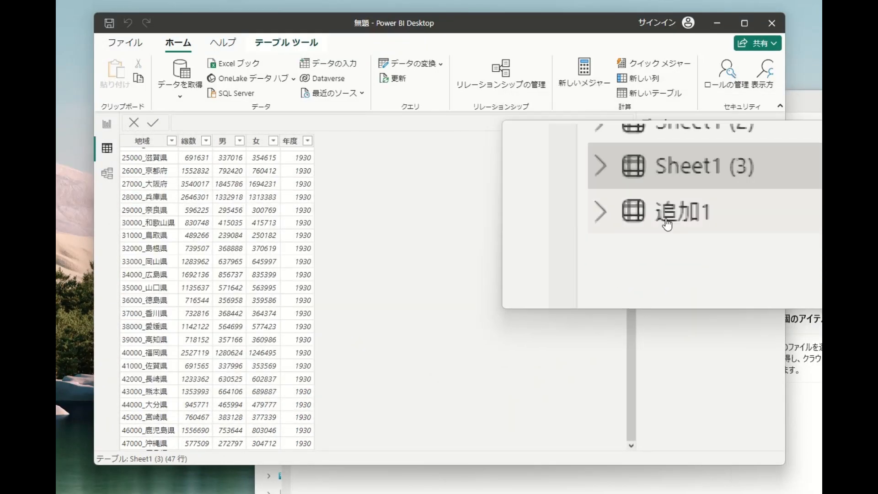
left_click(670, 216)
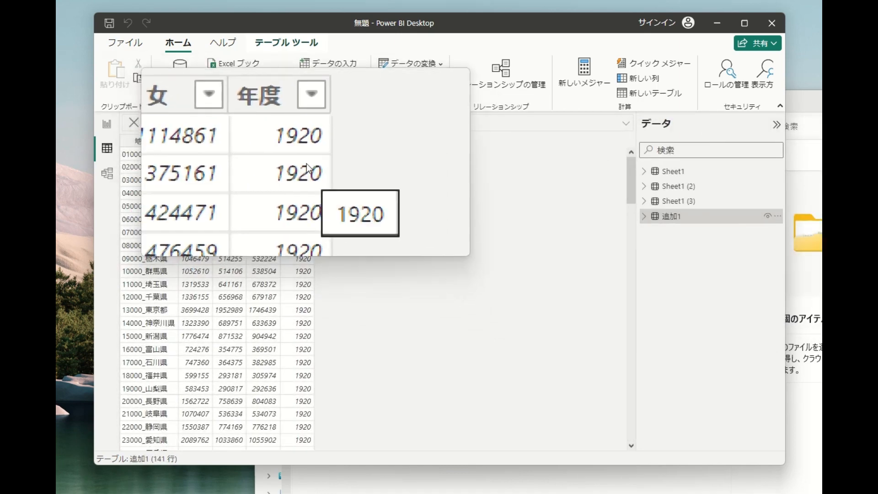
scroll(306, 206, "down", 15)
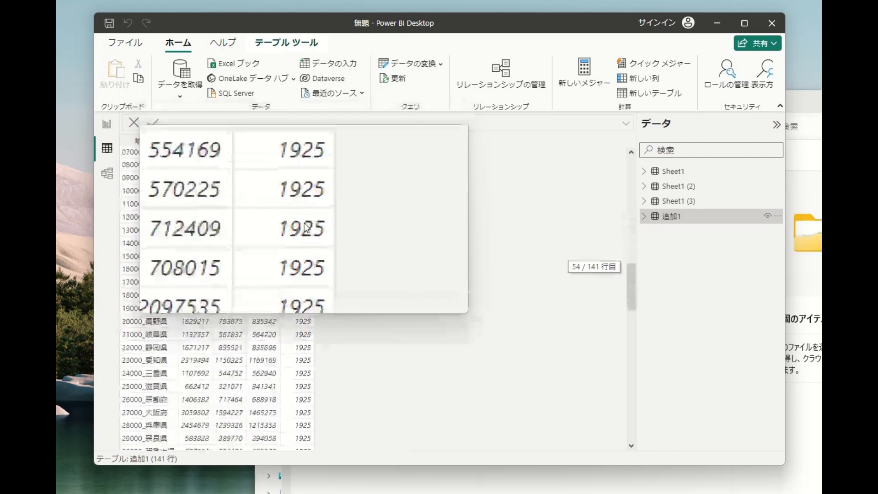
scroll(306, 228, "down", 18)
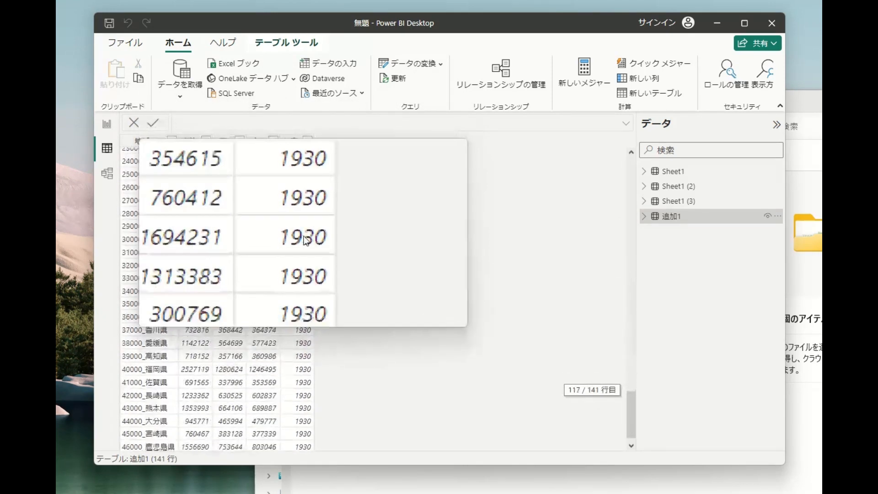
scroll(304, 239, "down", 2)
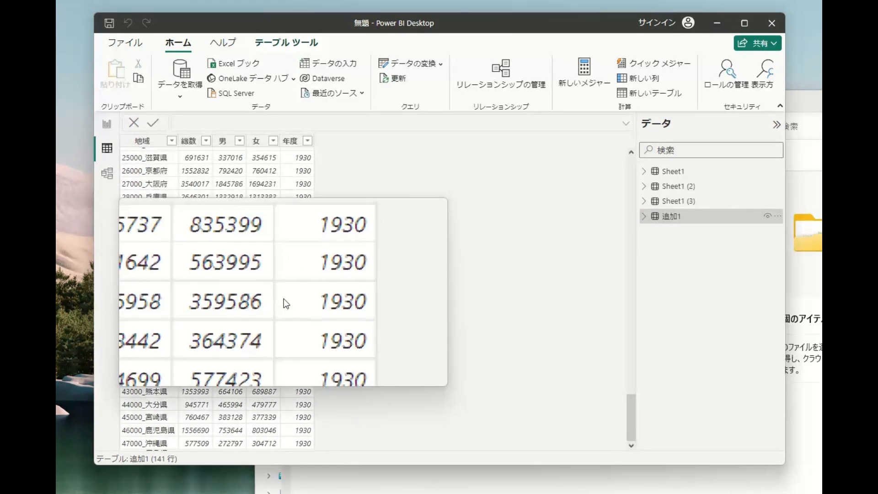